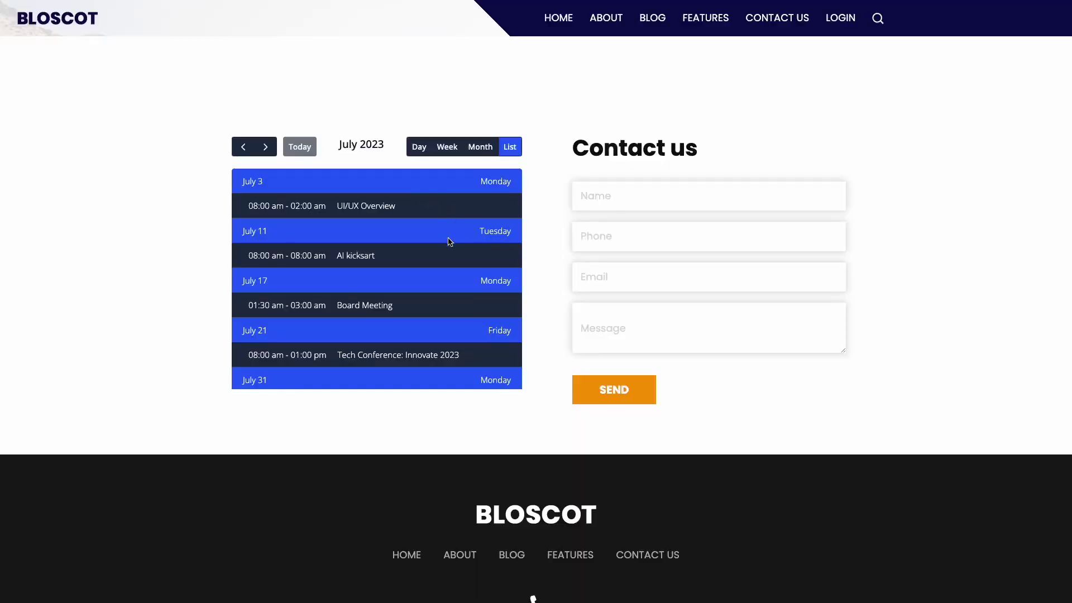
- Show the example calendar's Day view, then the All-Art Exhibition and Tech Conference: Innovate 2023 event details
{"action": "left_click", "coordinate": [419, 147]}
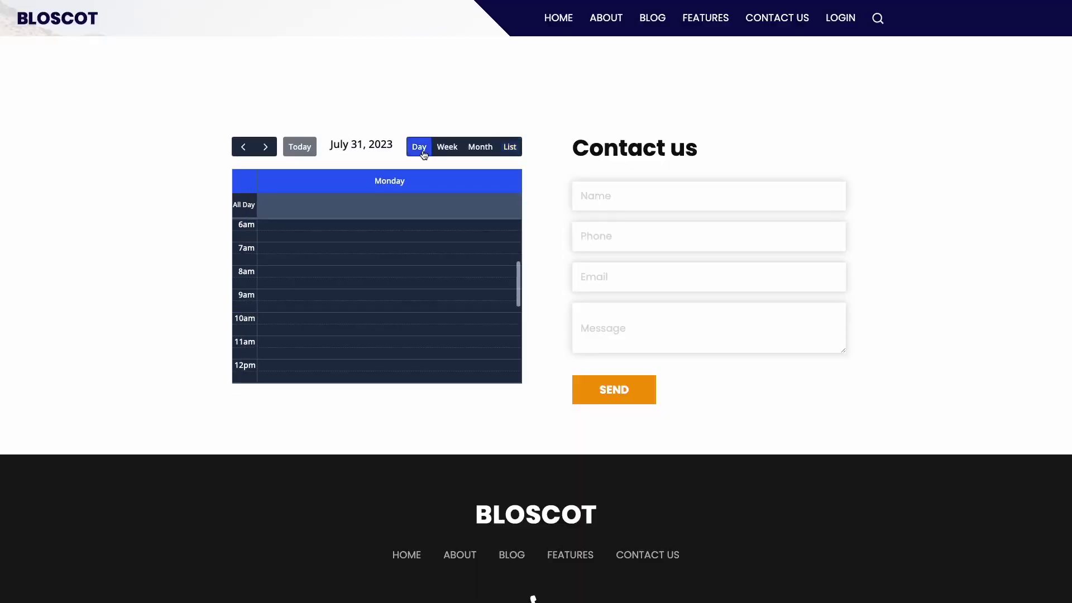
{"action": "scroll", "coordinate": [425, 273], "scroll_direction": "down", "scroll_amount": 3}
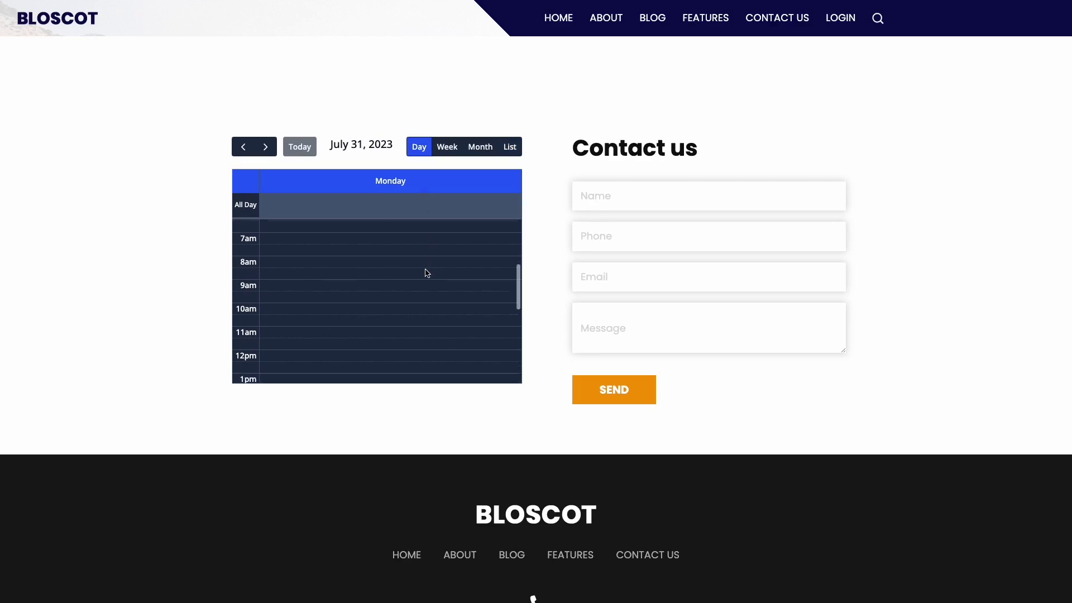
{"action": "scroll", "coordinate": [424, 272], "scroll_direction": "down", "scroll_amount": 2}
{"action": "scroll", "coordinate": [425, 272], "scroll_direction": "down", "scroll_amount": 2}
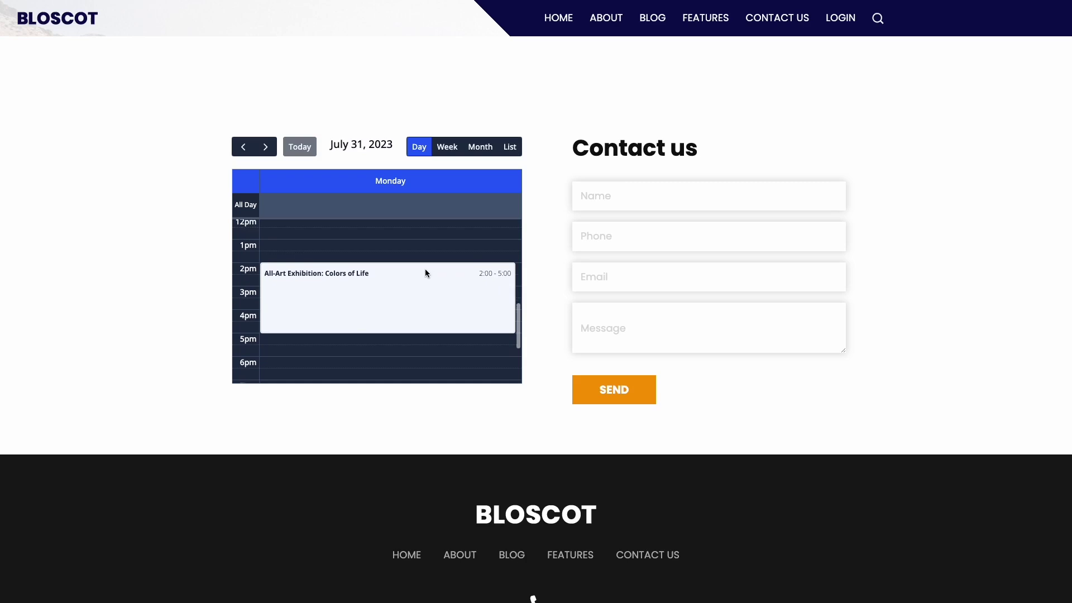
{"action": "left_click", "coordinate": [424, 273]}
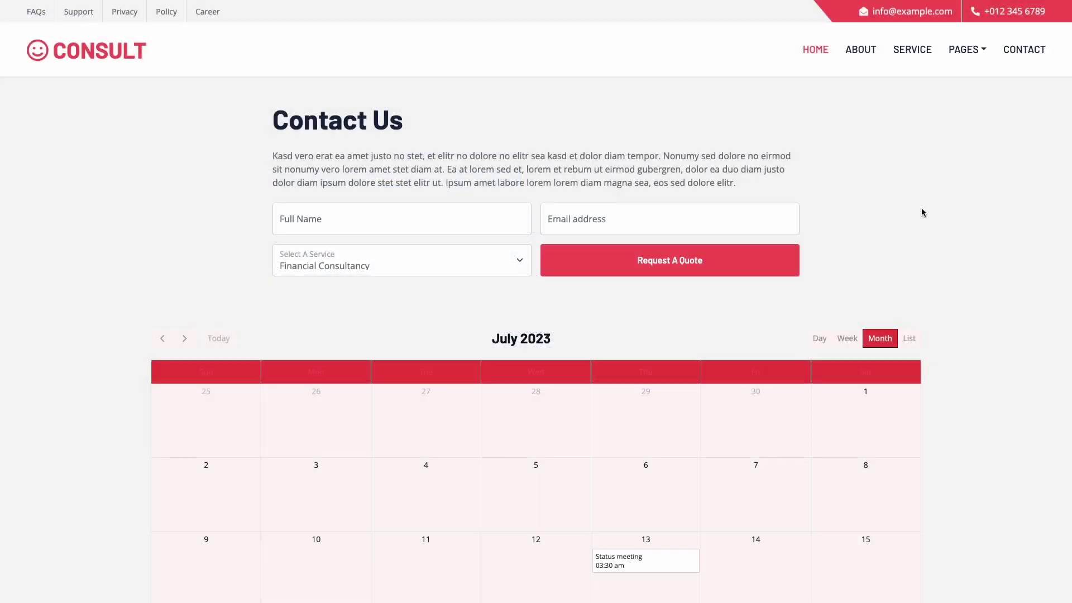
{"action": "scroll", "coordinate": [921, 208], "scroll_direction": "down", "scroll_amount": 3}
{"action": "scroll", "coordinate": [922, 207], "scroll_direction": "down", "scroll_amount": 2}
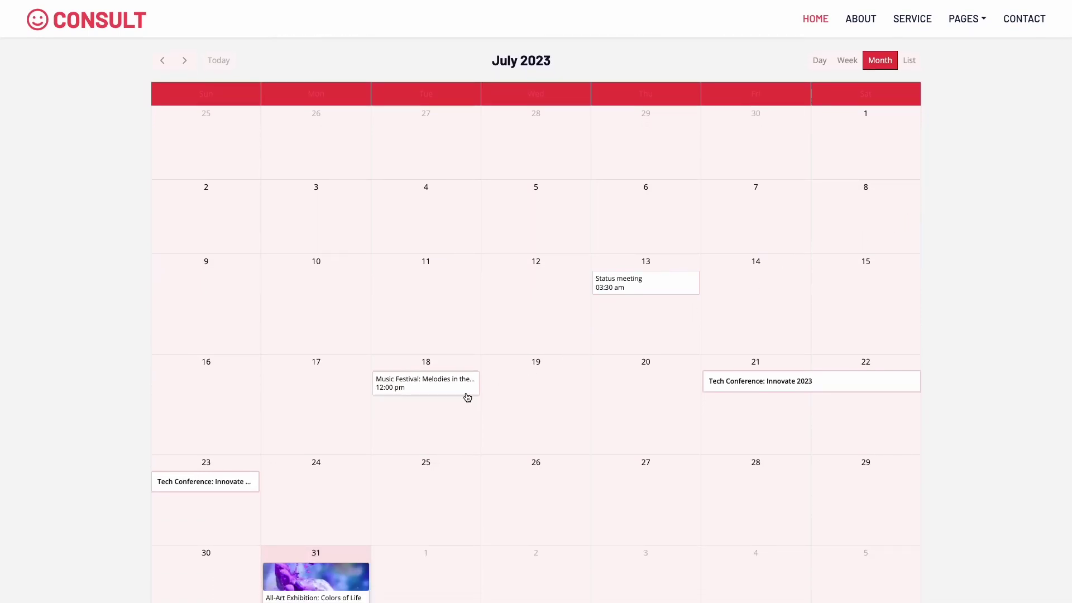
{"action": "left_click", "coordinate": [740, 385]}
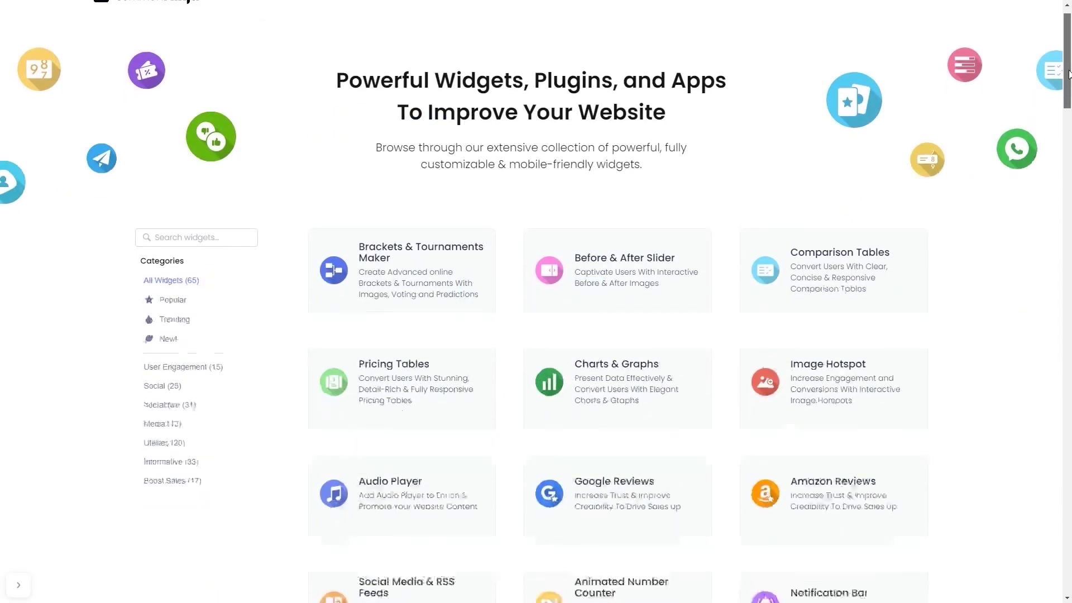
{"action": "left_click_drag", "start_coordinate": [1068, 70], "coordinate": [1068, 373]}
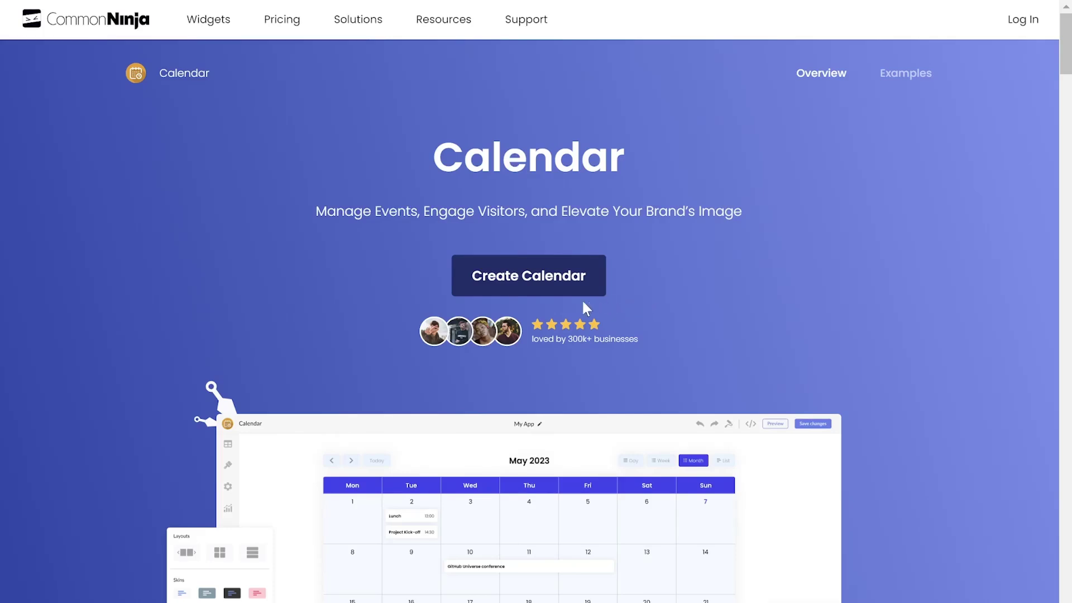
- Create a new calendar widget from the Common Ninja Calendar page
{"action": "left_click", "coordinate": [538, 276]}
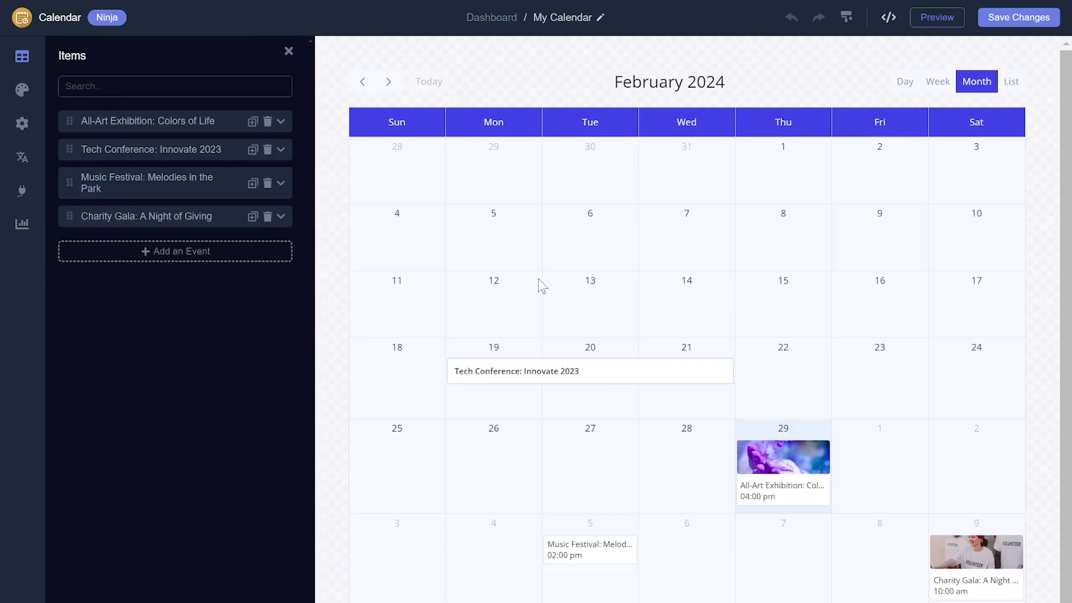
- Add a new event on February 29, 2024 and select its title to rename it Webinar 101
{"action": "left_click", "coordinate": [276, 252]}
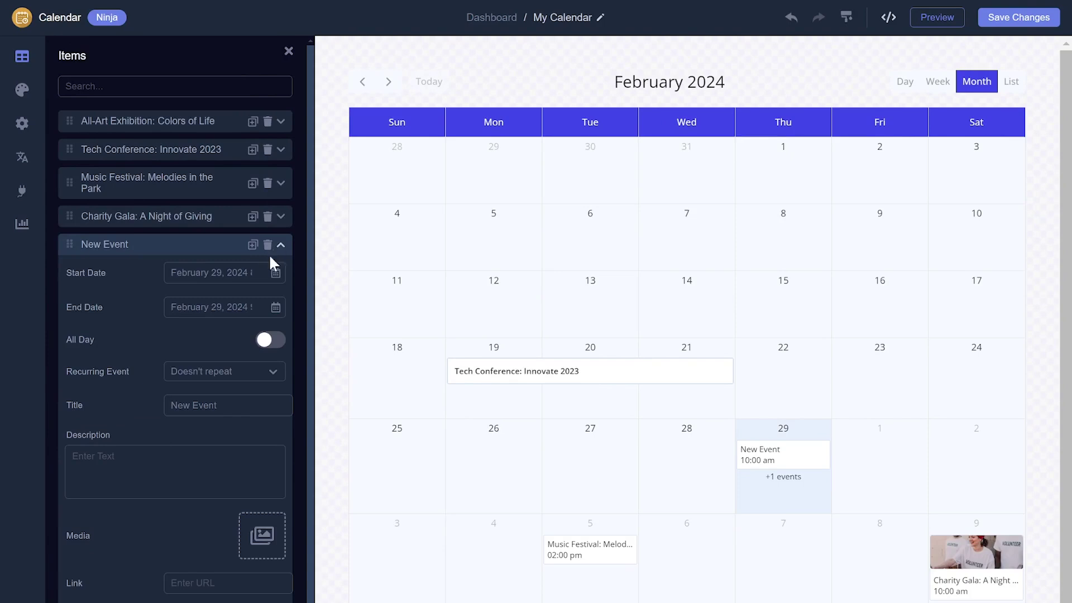
{"action": "double_click", "coordinate": [231, 406]}
{"action": "type", "text": "We"}
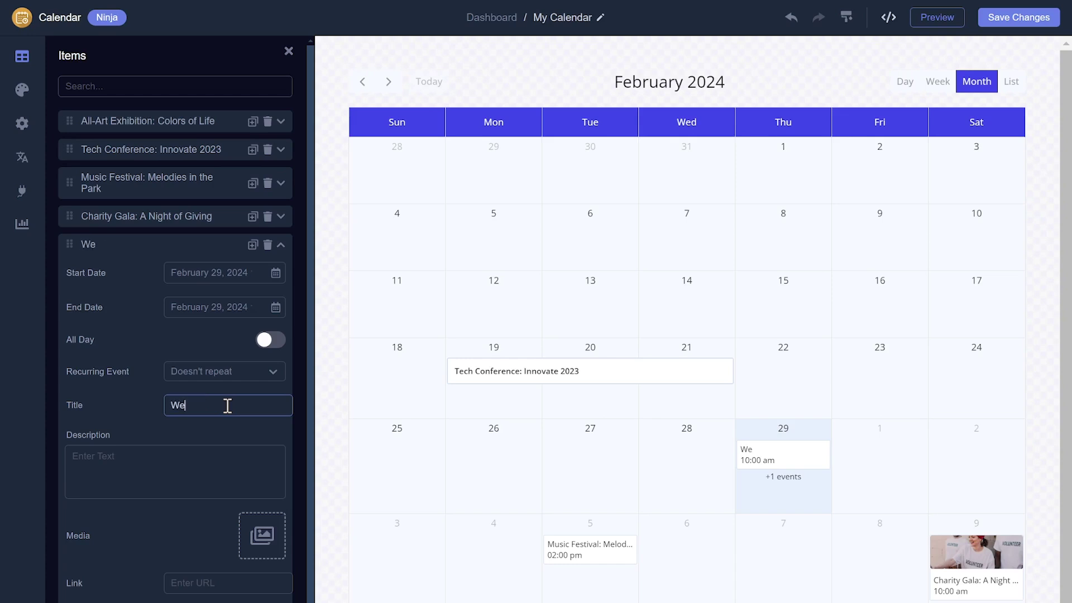
{"action": "type", "text": "binar 10"}
{"action": "type", "text": "1"}
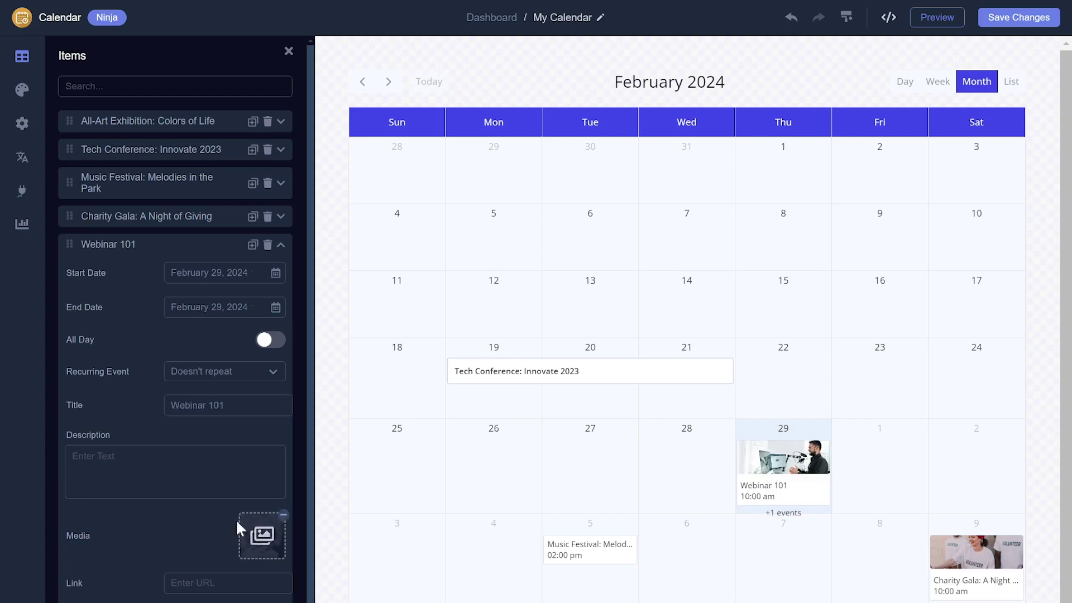
- Try the dark navy skin, apply the light slate-blue skin, and show the Advanced style options
{"action": "left_click", "coordinate": [21, 90]}
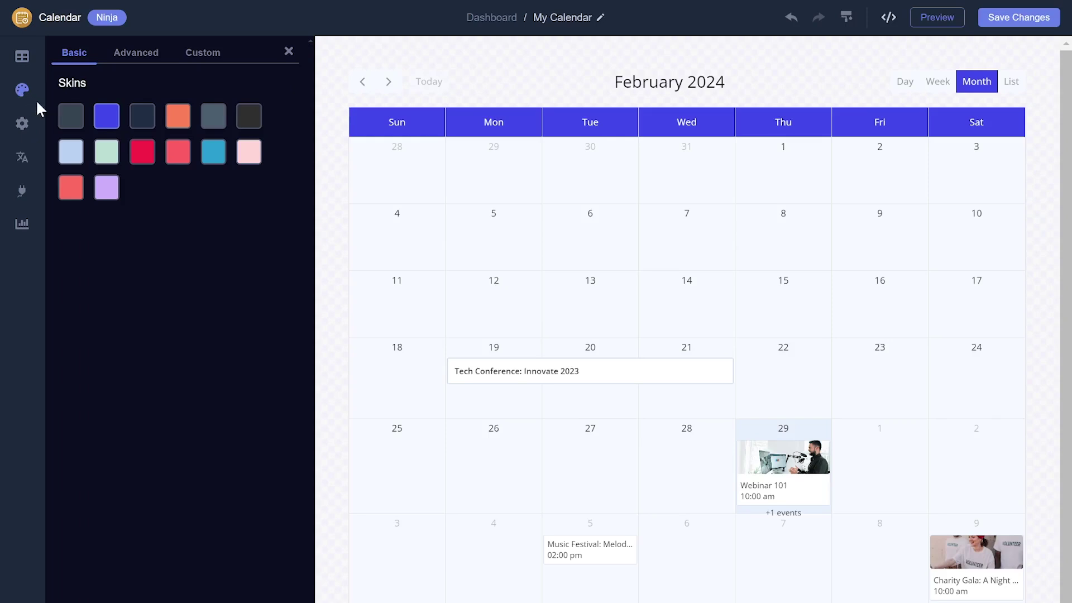
{"action": "left_click", "coordinate": [142, 117]}
{"action": "left_click", "coordinate": [71, 155]}
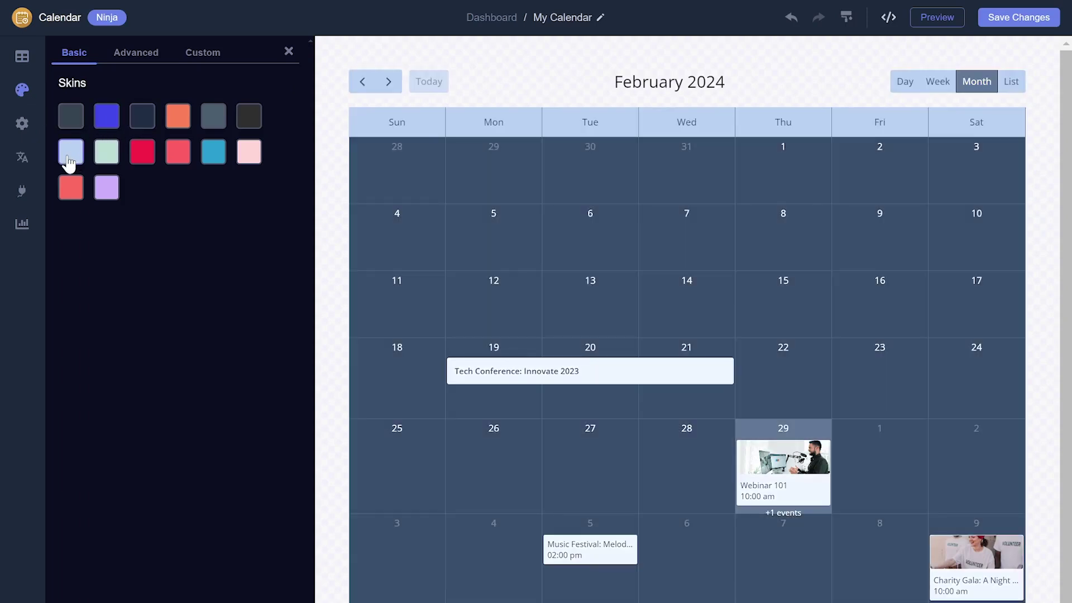
{"action": "left_click", "coordinate": [134, 52]}
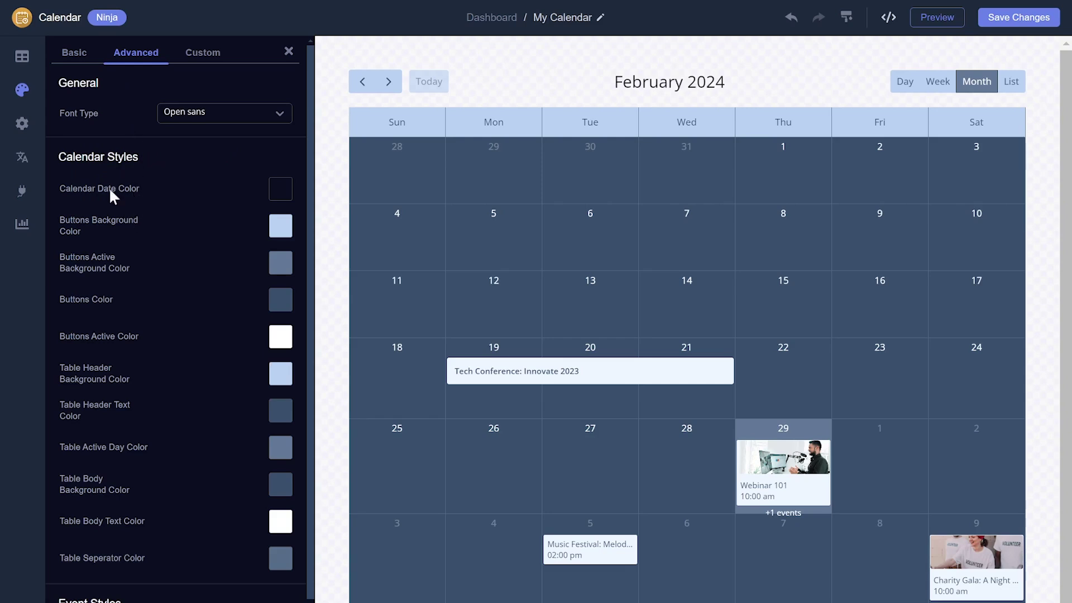
- Switch the calendar language to Spanish in Settings
{"action": "left_click", "coordinate": [22, 124]}
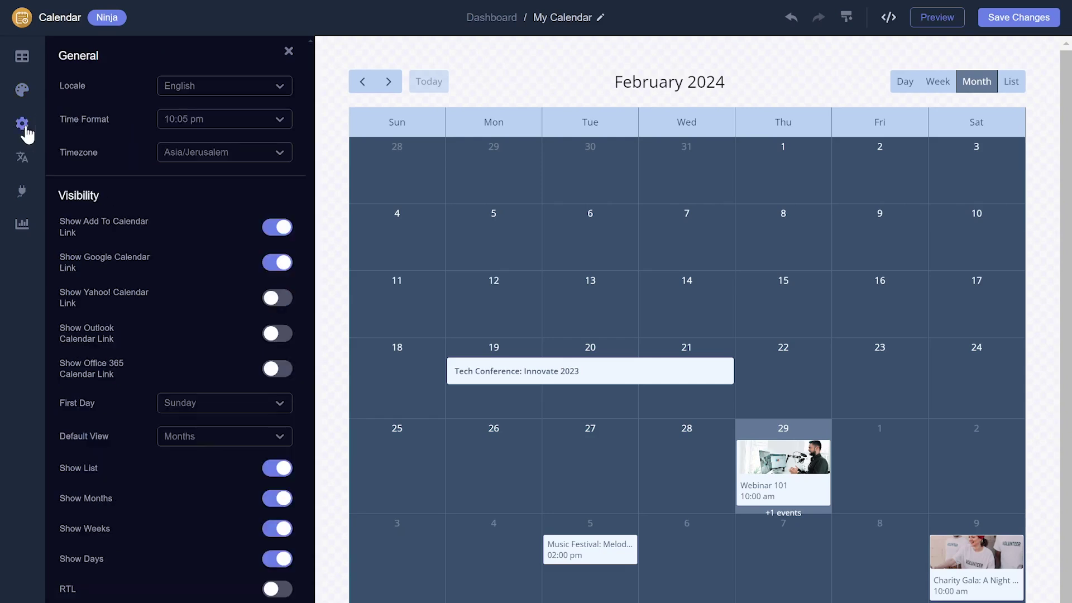
{"action": "left_click", "coordinate": [190, 87]}
{"action": "left_click", "coordinate": [182, 138]}
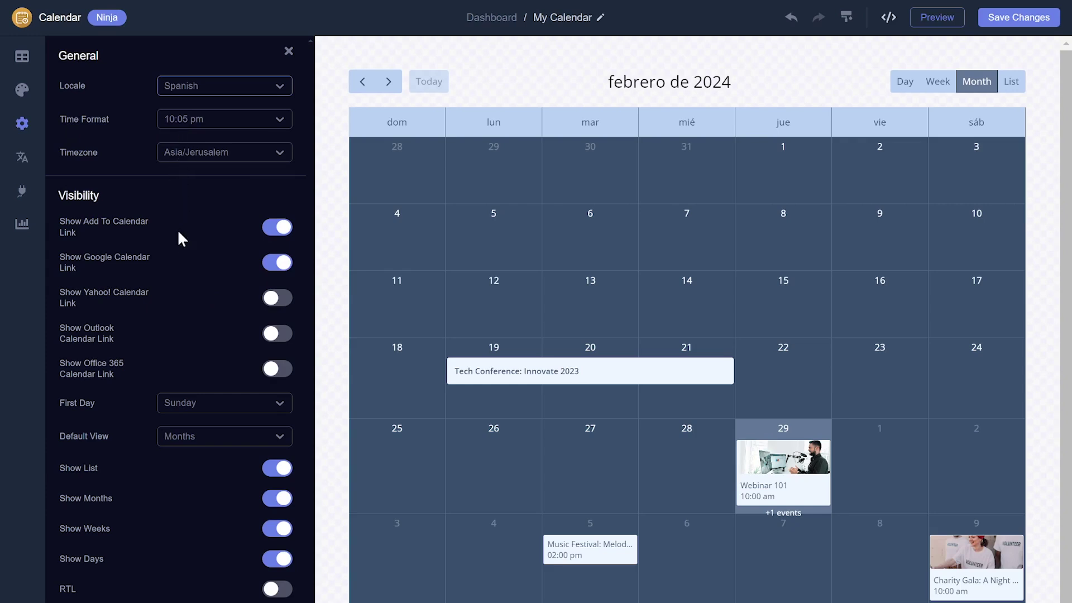
- Make Months the default calendar view after trying Weeks and List, then show Localization settings
{"action": "left_click", "coordinate": [193, 437]}
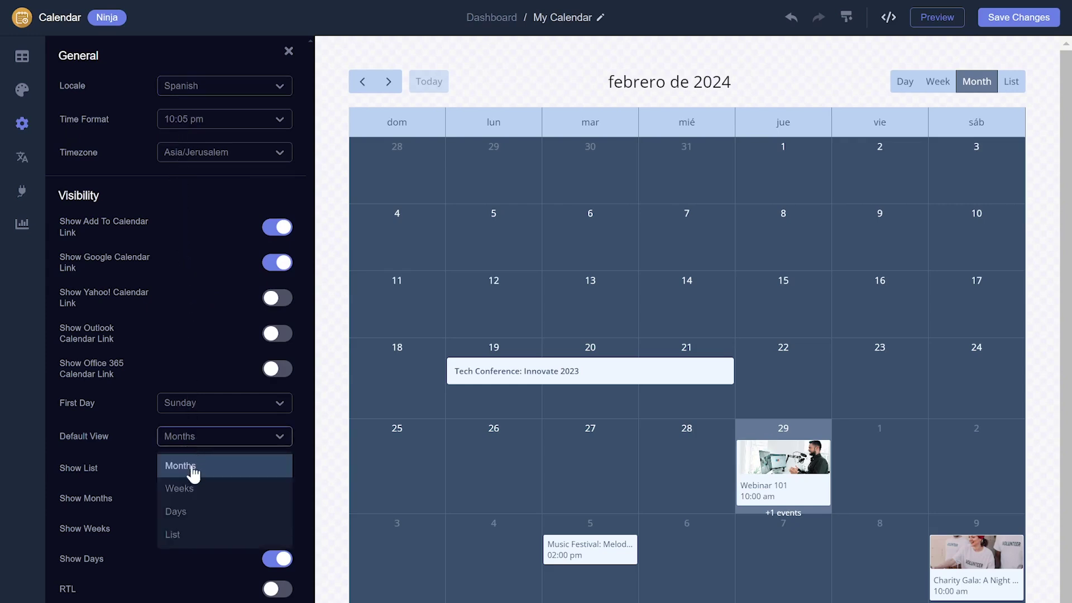
{"action": "left_click", "coordinate": [179, 488]}
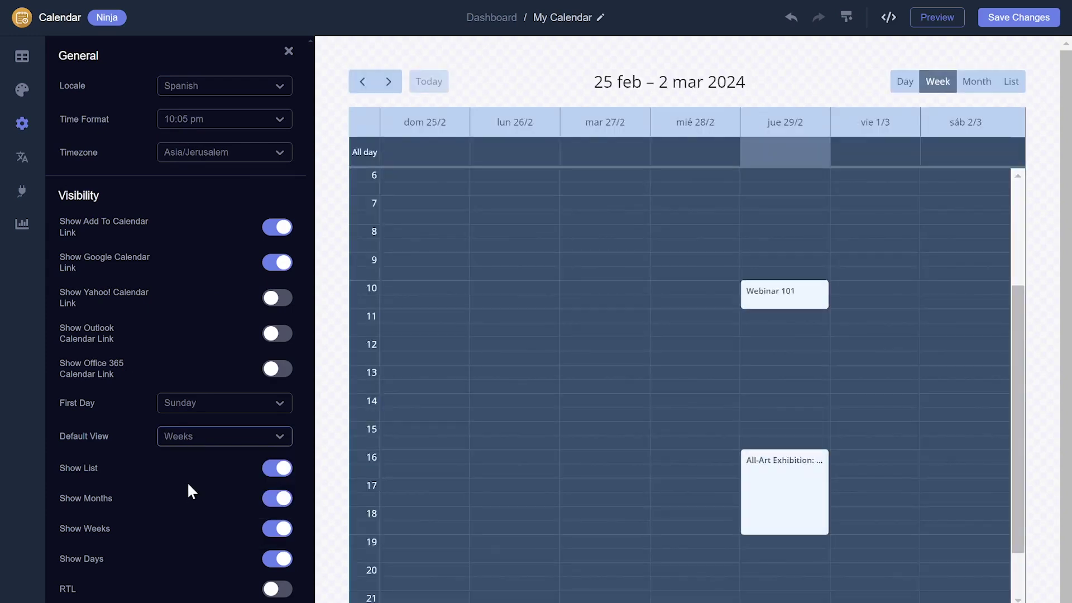
{"action": "left_click", "coordinate": [193, 436]}
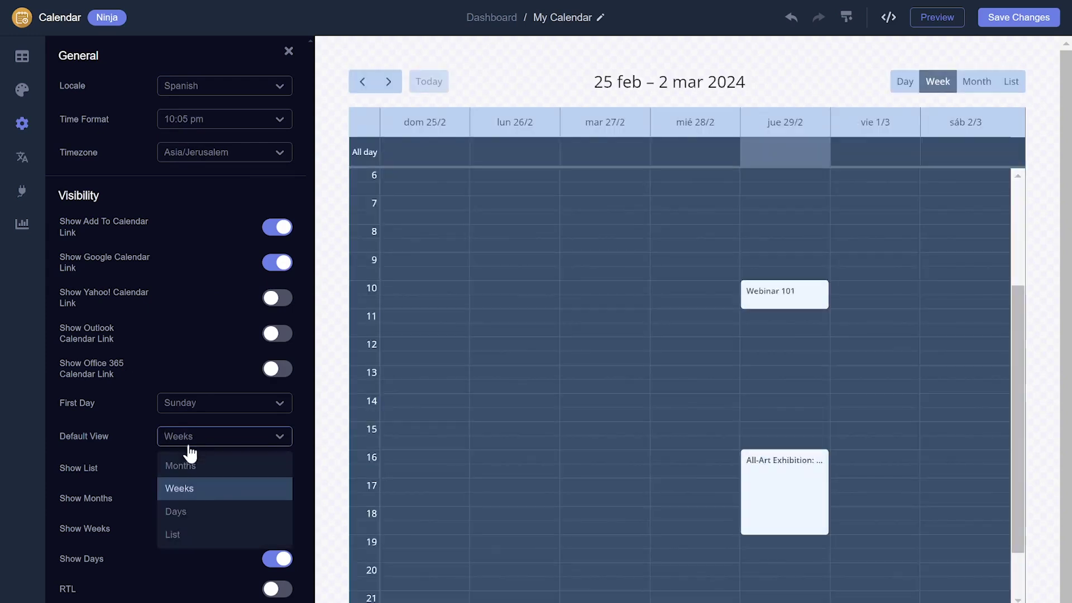
{"action": "left_click", "coordinate": [172, 534]}
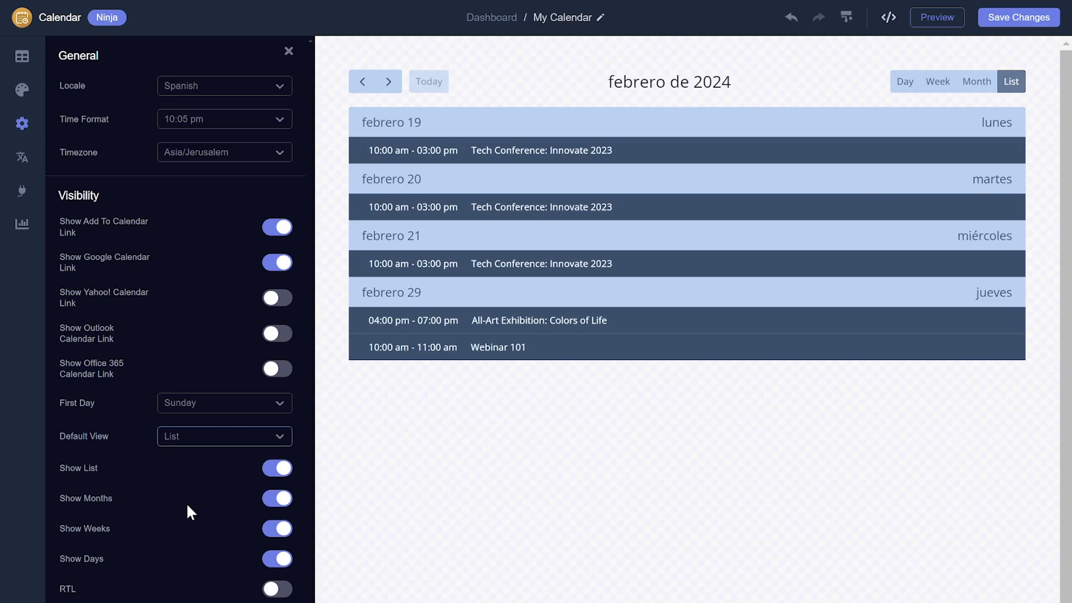
{"action": "left_click", "coordinate": [193, 436]}
{"action": "left_click", "coordinate": [180, 462]}
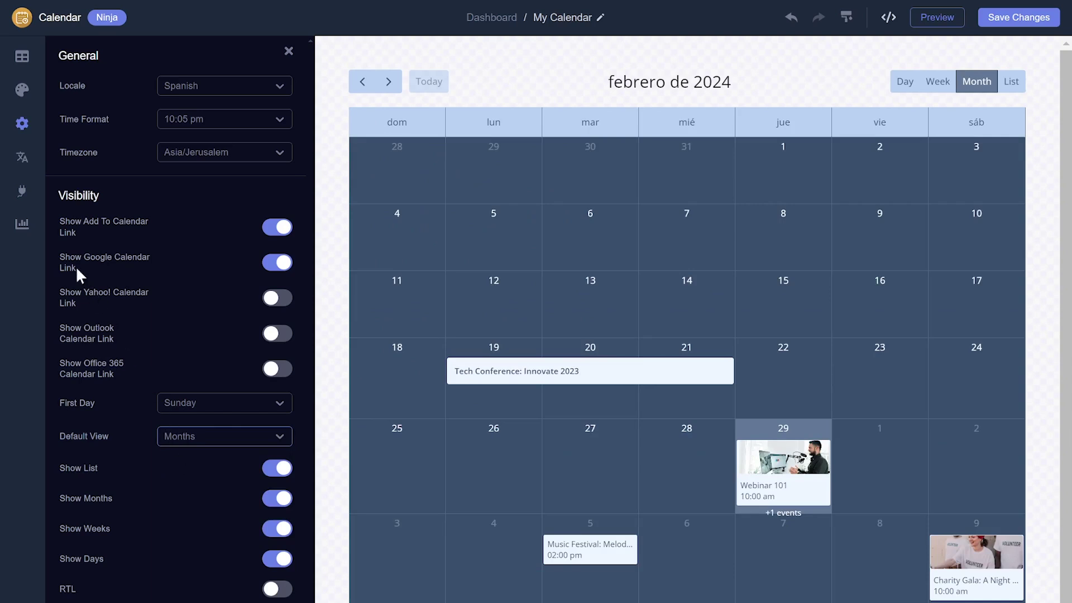
{"action": "left_click", "coordinate": [22, 157]}
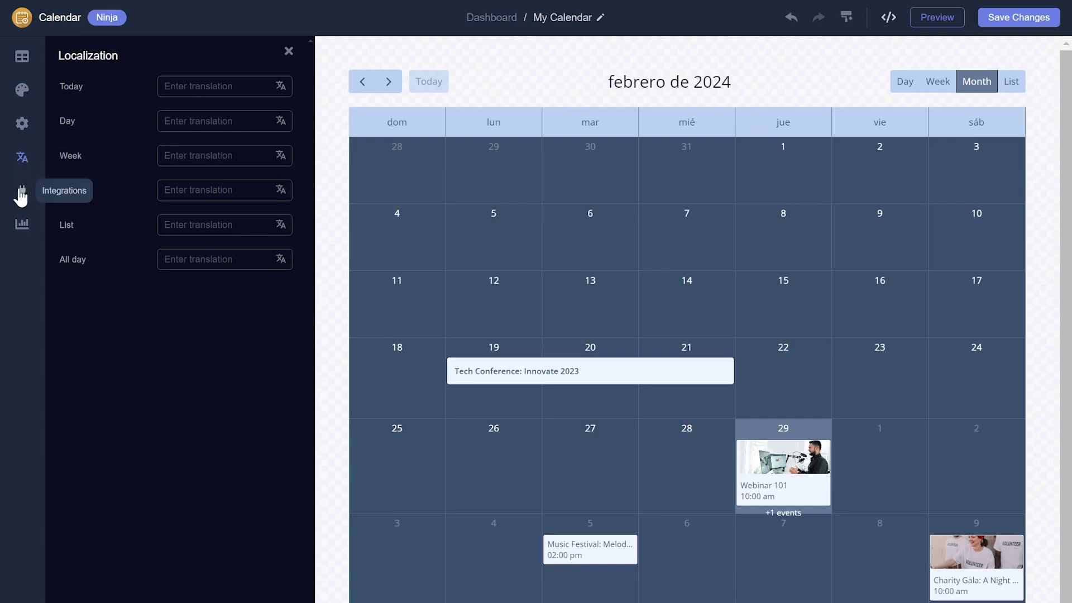
- Show the Integrations panel with its analytics and data source options
{"action": "left_click", "coordinate": [22, 195]}
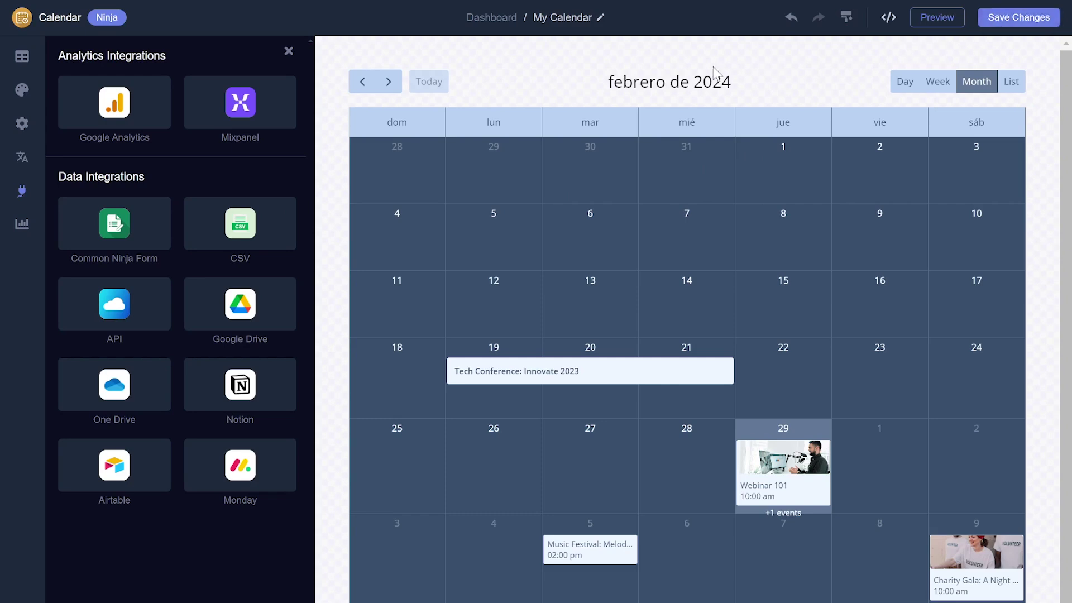
- Copy My Widget's installation code from the Dashboard and close the code dialog
{"action": "left_click", "coordinate": [504, 24]}
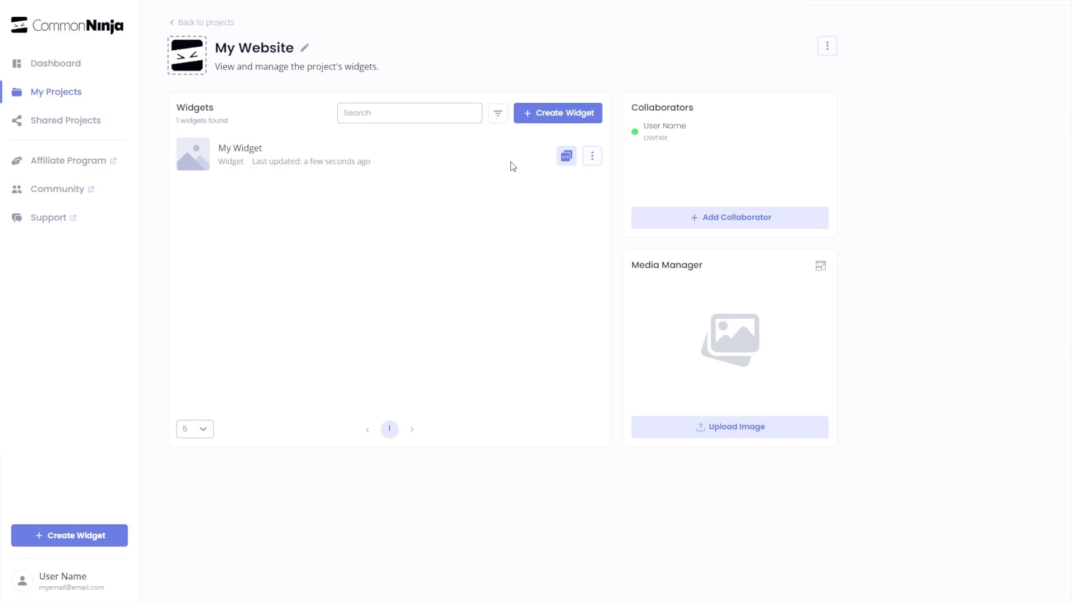
{"action": "left_click", "coordinate": [567, 155]}
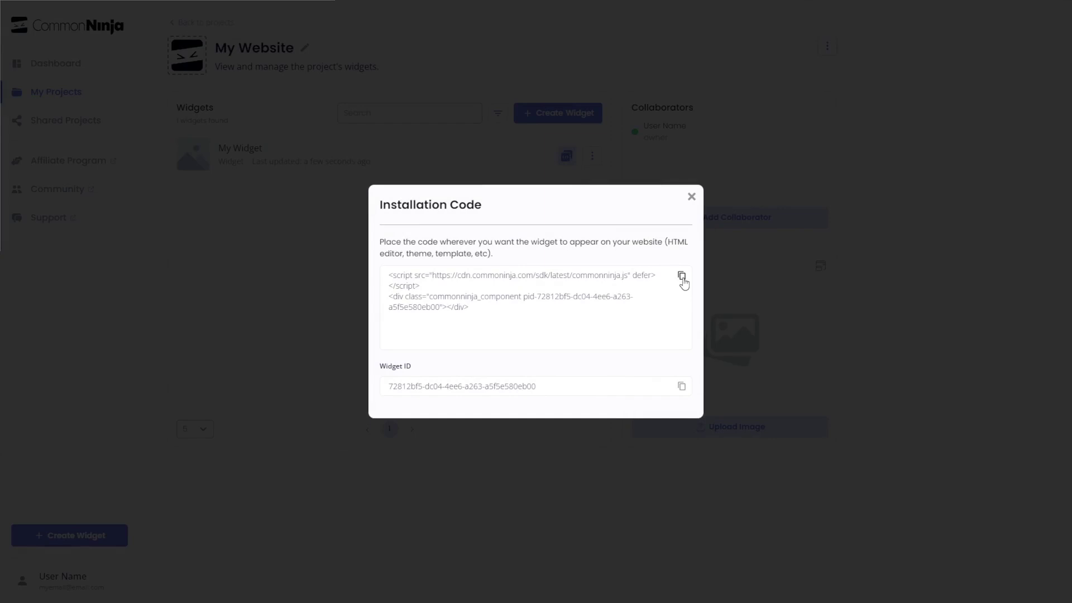
{"action": "left_click", "coordinate": [682, 276]}
{"action": "left_click", "coordinate": [692, 199]}
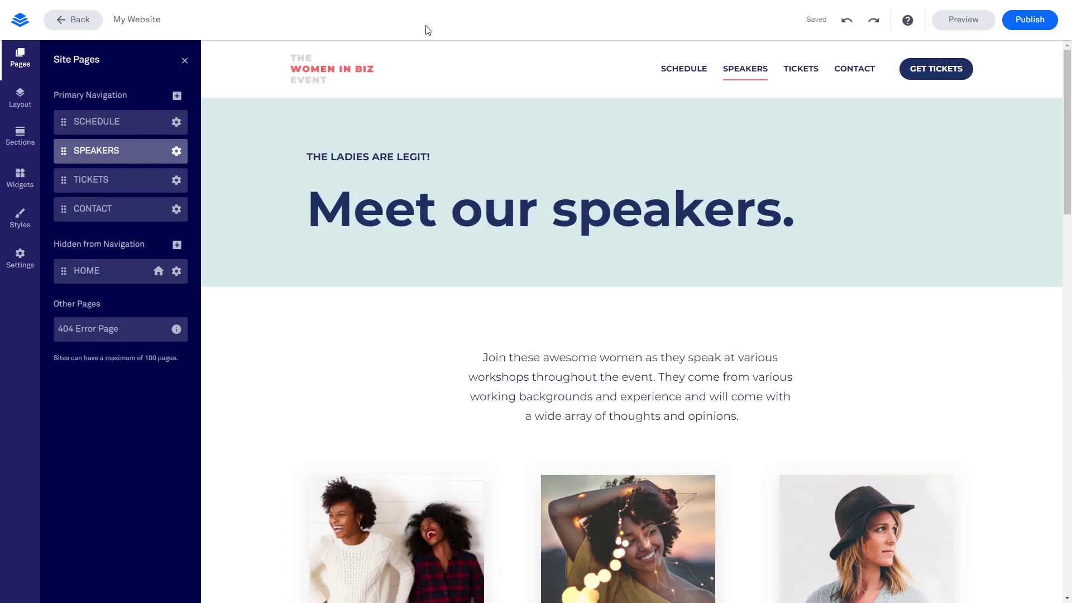
- Place an HTML widget from the Widgets list just below the Meet our speakers heading
{"action": "left_click", "coordinate": [21, 177]}
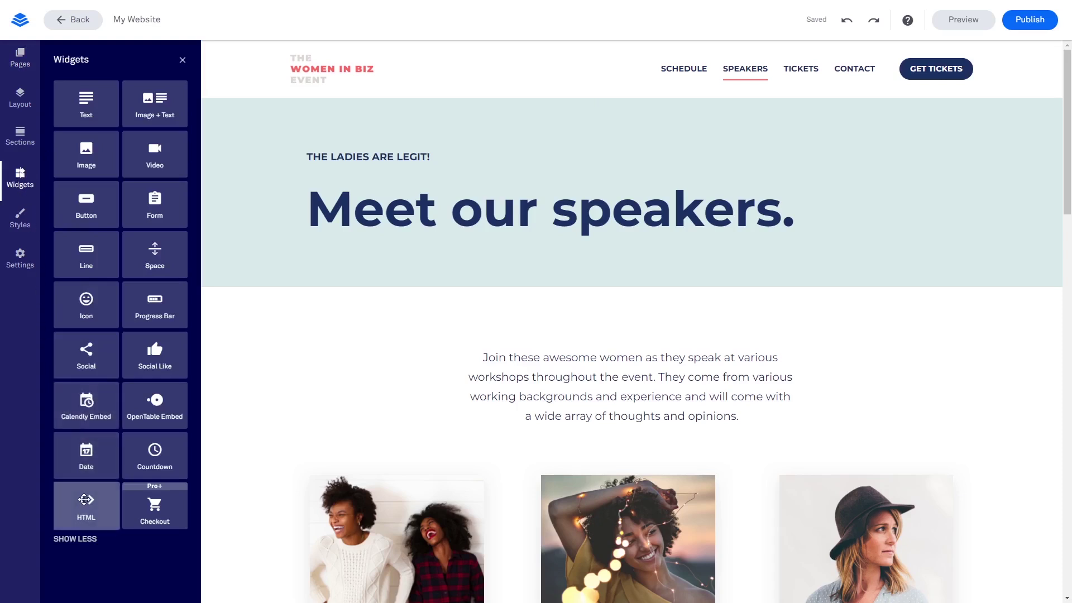
{"action": "mouse_move", "coordinate": [86, 500]}
{"action": "left_mouse_down"}
{"action": "mouse_move", "coordinate": [583, 329]}
{"action": "mouse_move", "coordinate": [591, 350]}
{"action": "left_mouse_up"}
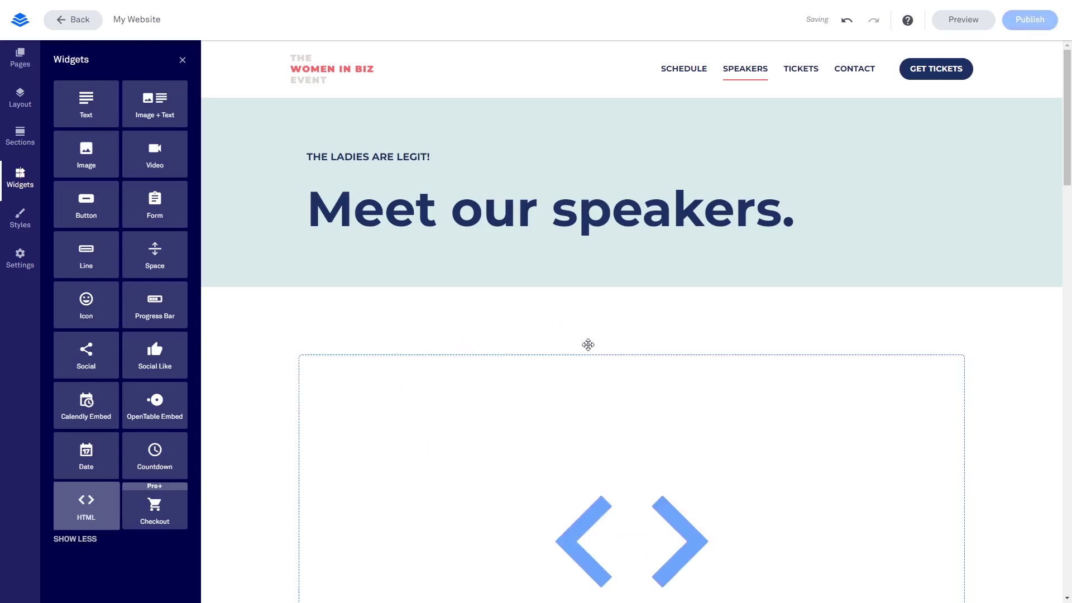
{"action": "mouse_move", "coordinate": [613, 385]}
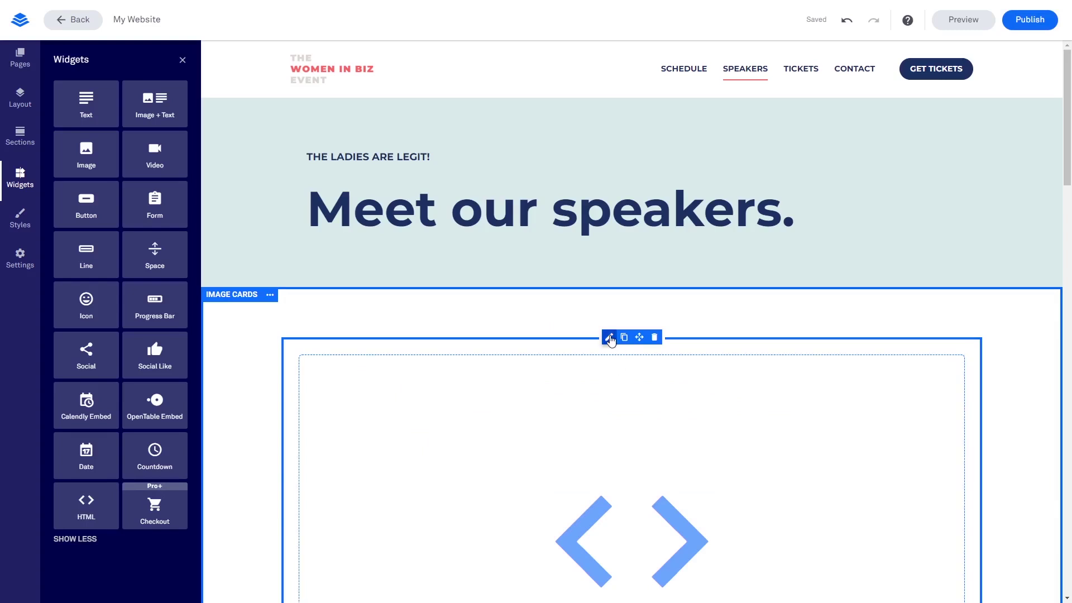
- Paste the Common Ninja calendar code into the HTML widget, save it, and close the editor
{"action": "left_click", "coordinate": [610, 339]}
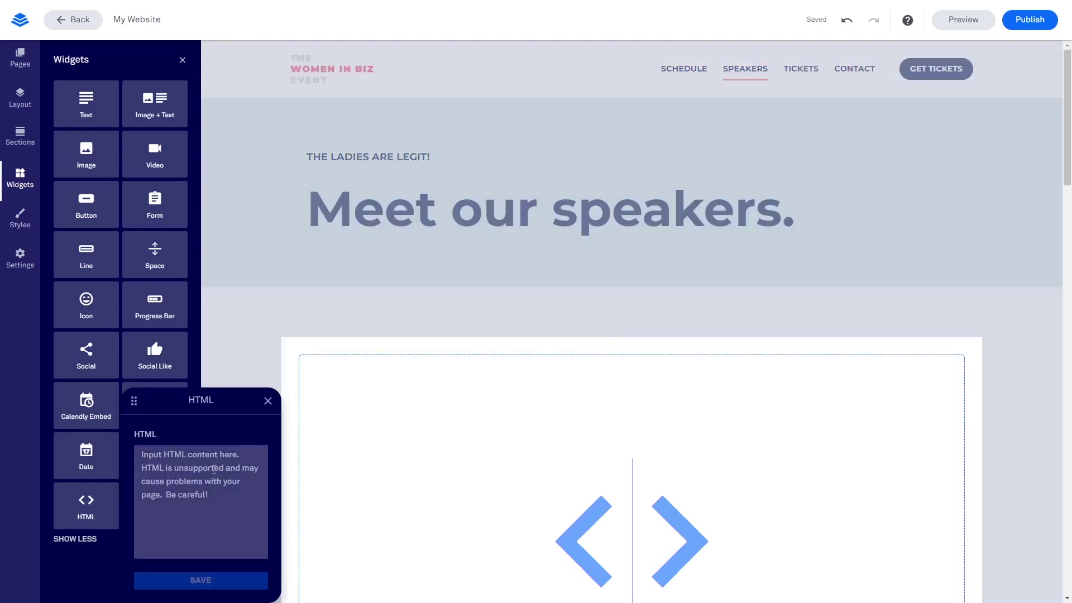
{"action": "left_click", "coordinate": [214, 470]}
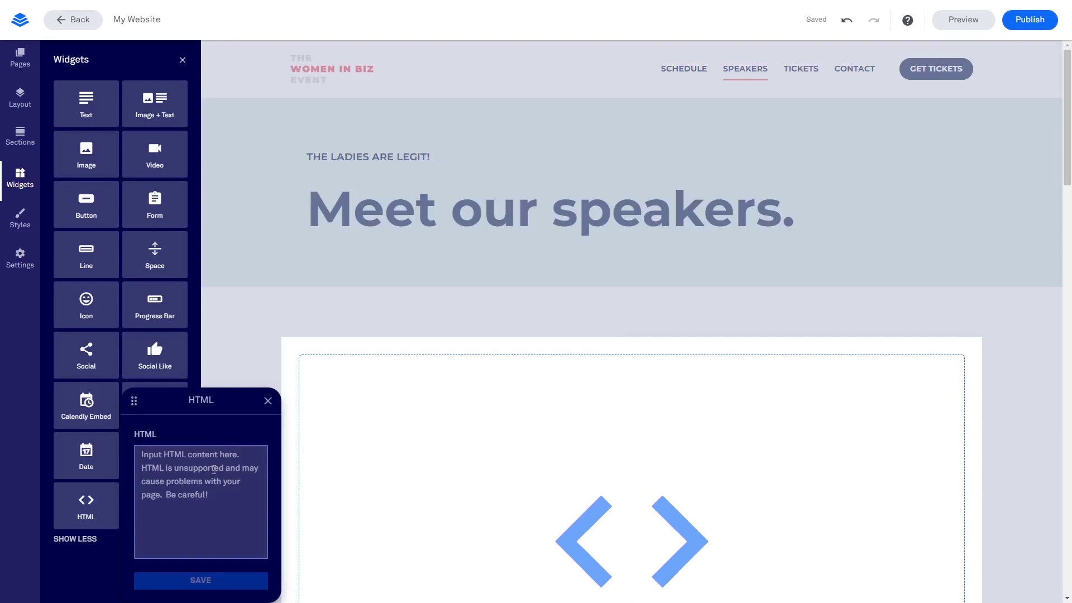
{"action": "key", "text": "ctrl+v"}
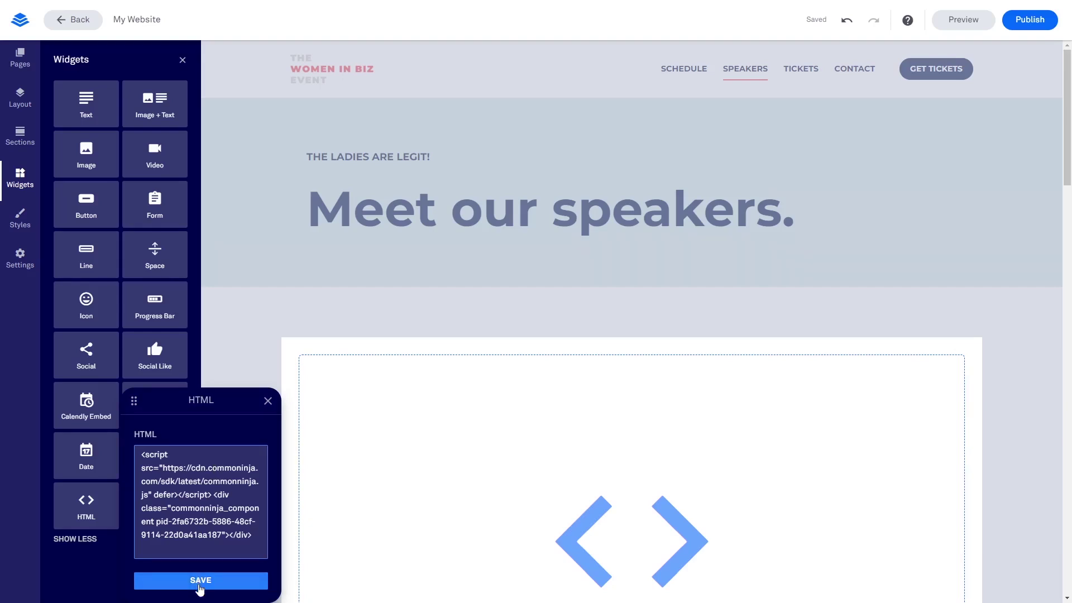
{"action": "left_click", "coordinate": [200, 581]}
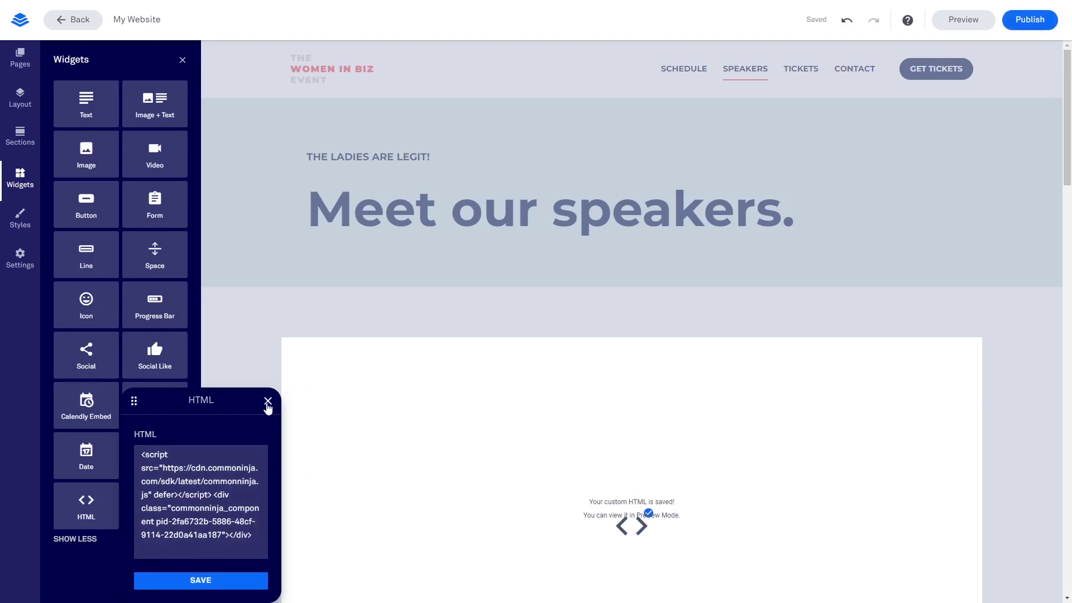
{"action": "left_click", "coordinate": [268, 406]}
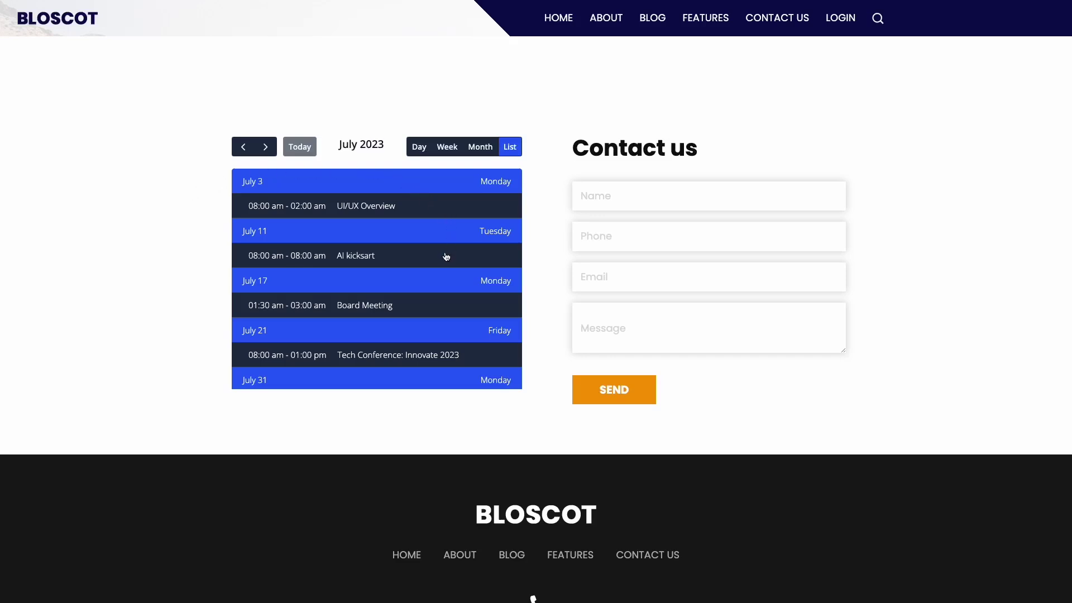
- Show the embedded calendar's Day view for July 31, 2023
{"action": "left_click", "coordinate": [420, 147]}
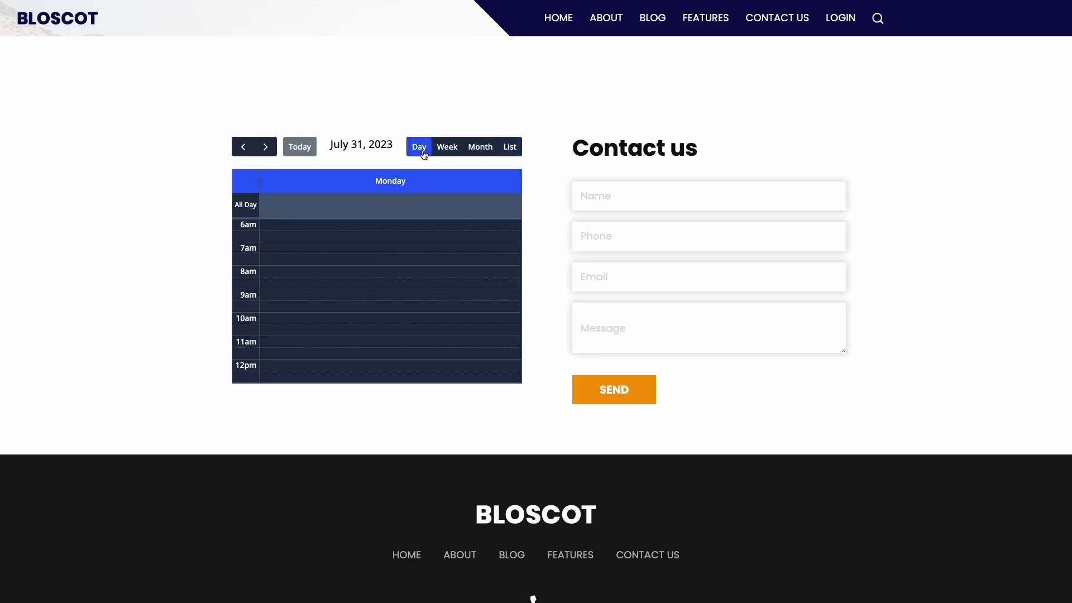
{"action": "scroll", "coordinate": [425, 272], "scroll_direction": "down", "scroll_amount": 4}
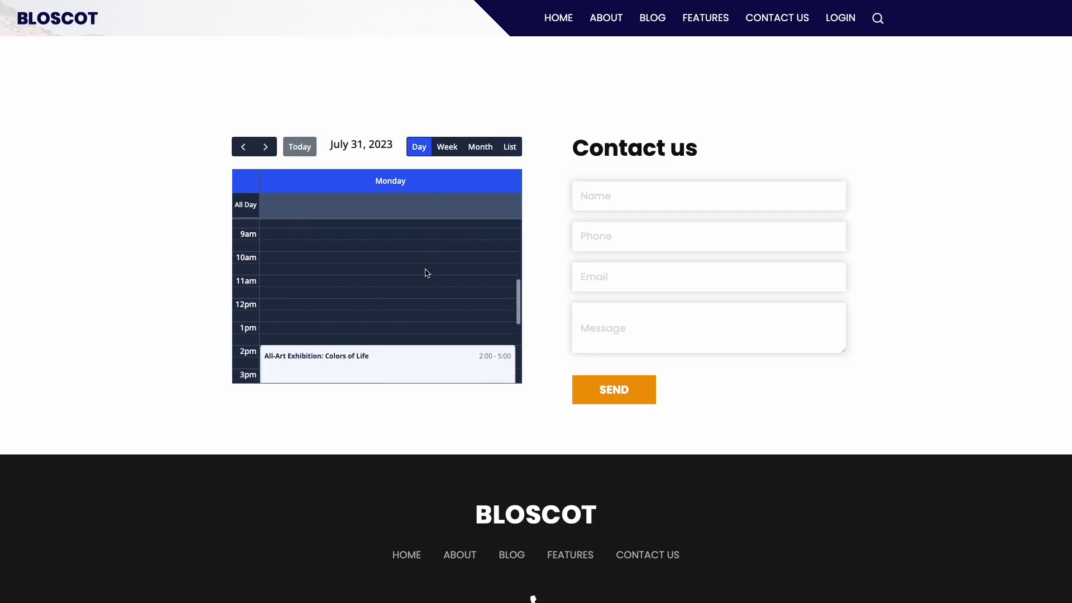